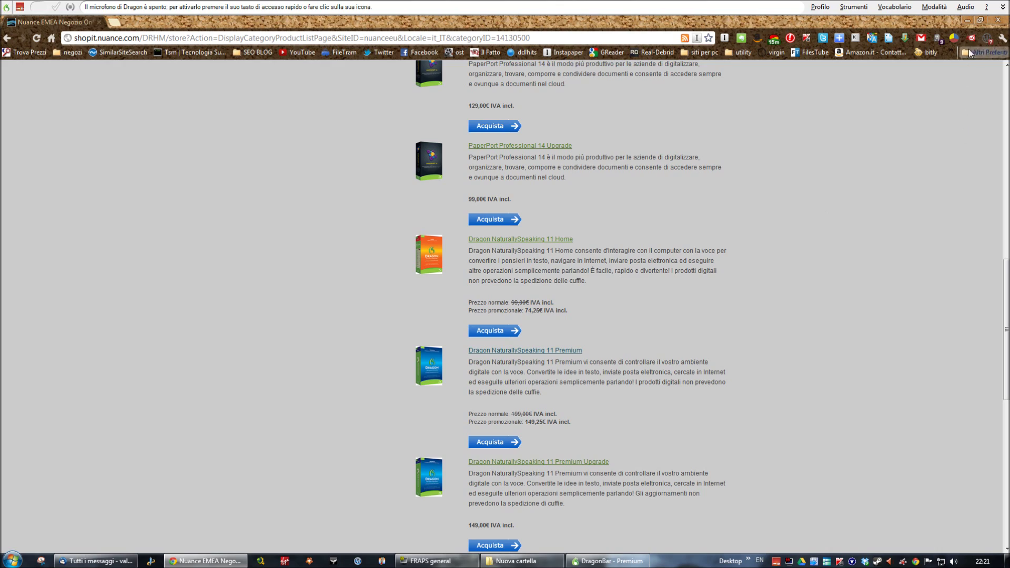
# Minimize the browser and inspect the user profile manager and the new-profile name page, leaving both without creating a profile.
pyautogui.click(968, 20)
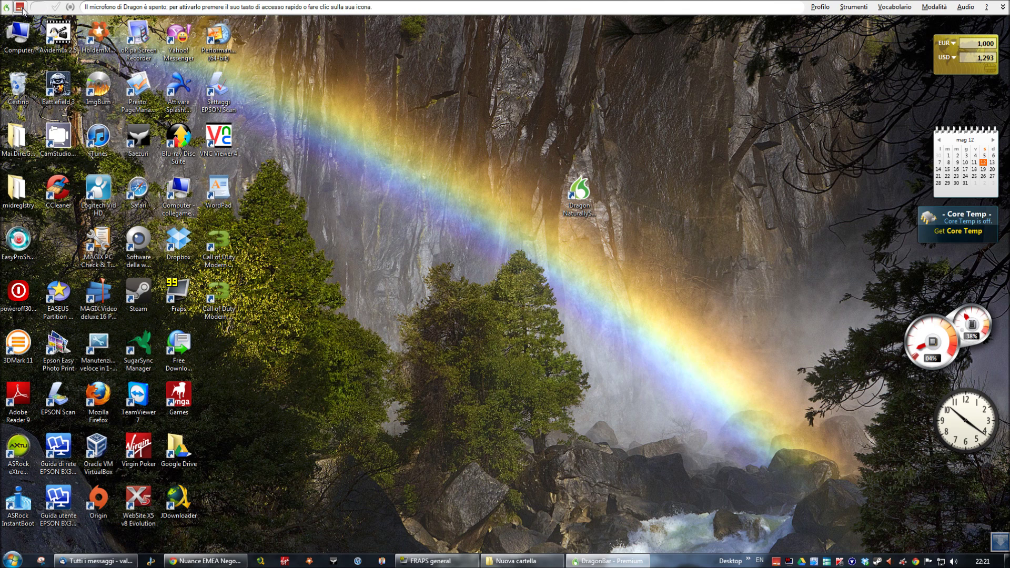
pyautogui.click(826, 8)
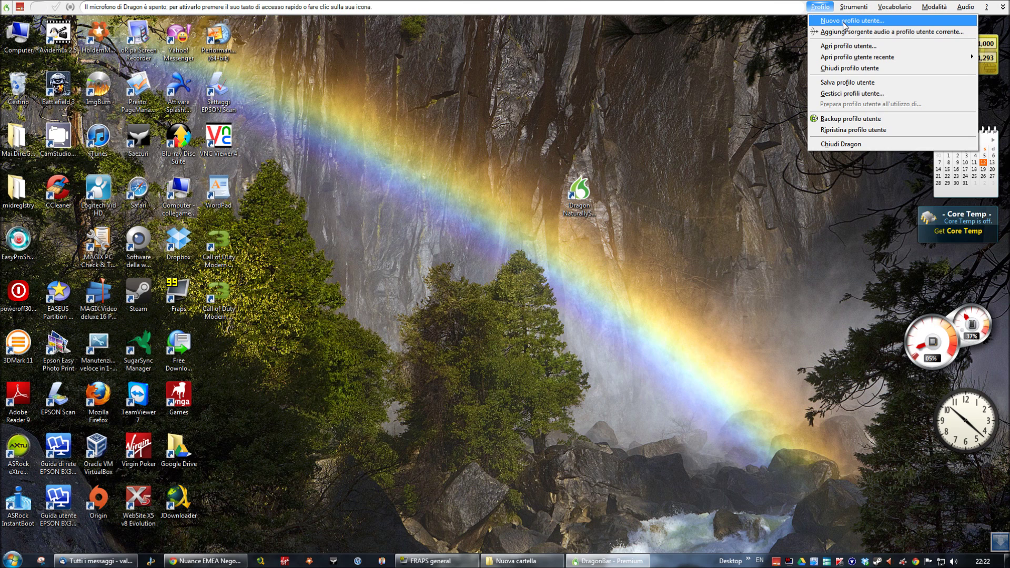
pyautogui.click(846, 93)
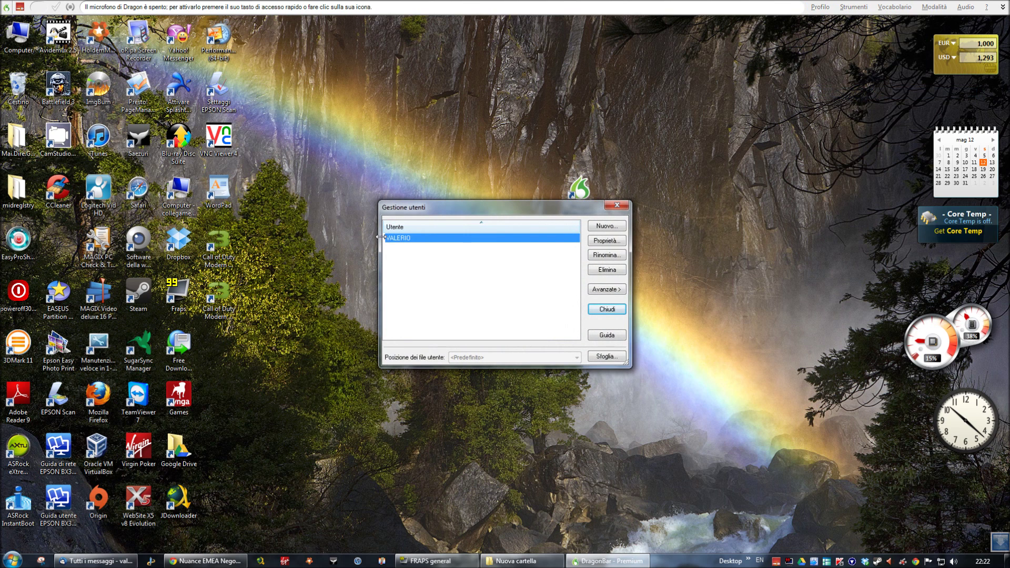
pyautogui.click(608, 227)
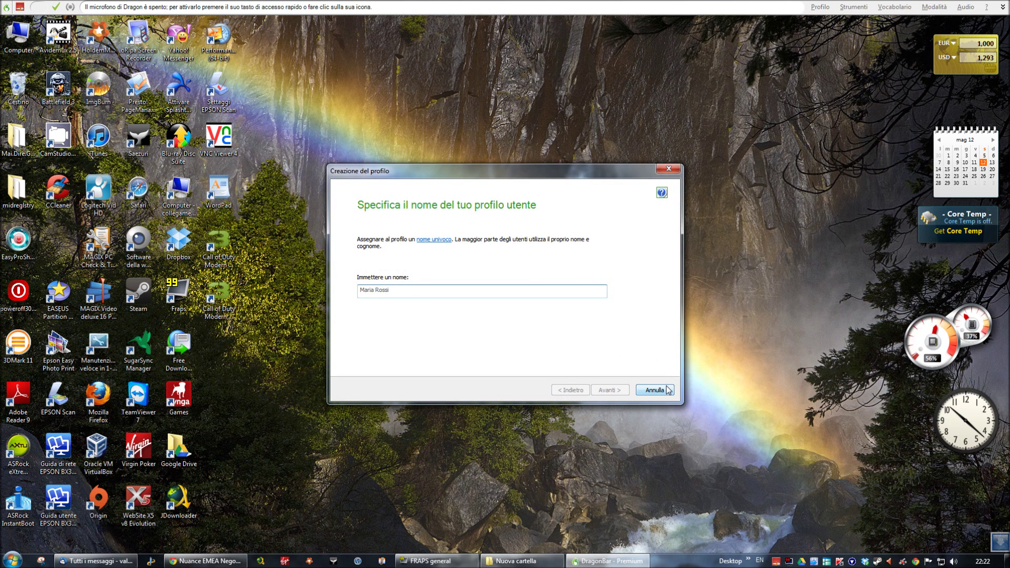
pyautogui.click(667, 392)
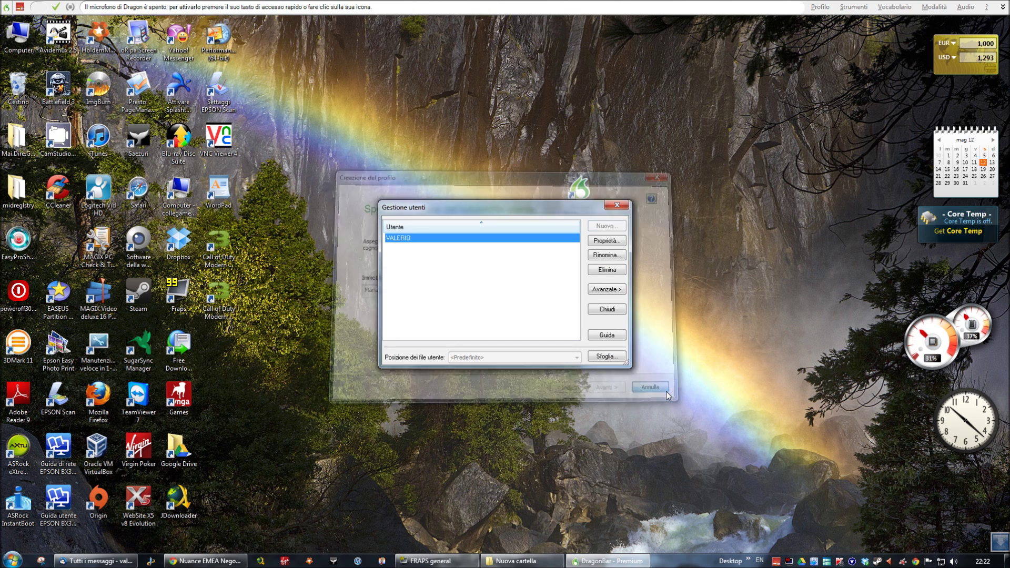
pyautogui.click(617, 206)
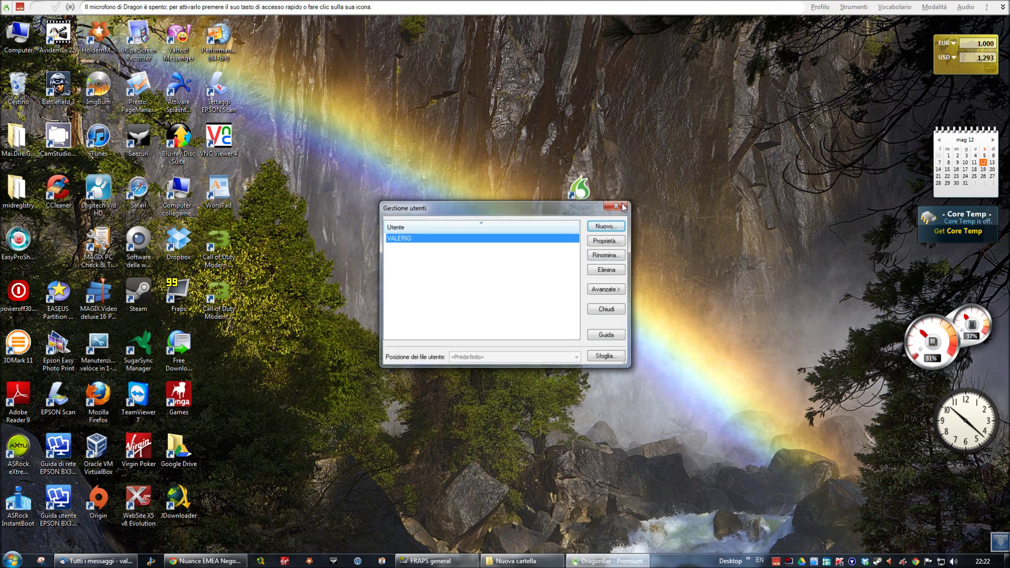
# Examine the audio and recognition mode commands and the wizard for learning words from specific documents, then cancel the wizard.
pyautogui.click(968, 7)
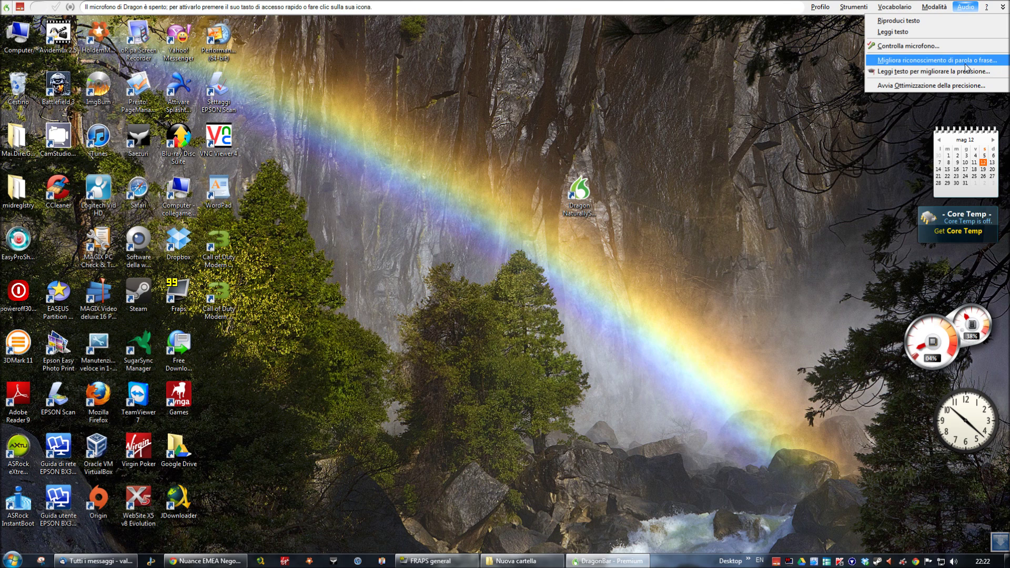
pyautogui.moveTo(935, 10)
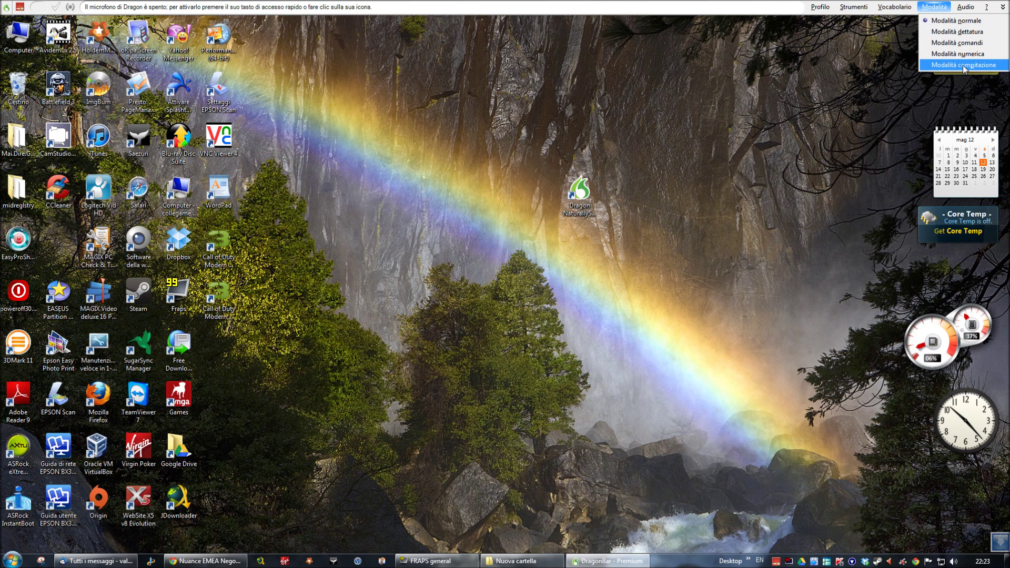
pyautogui.moveTo(902, 10)
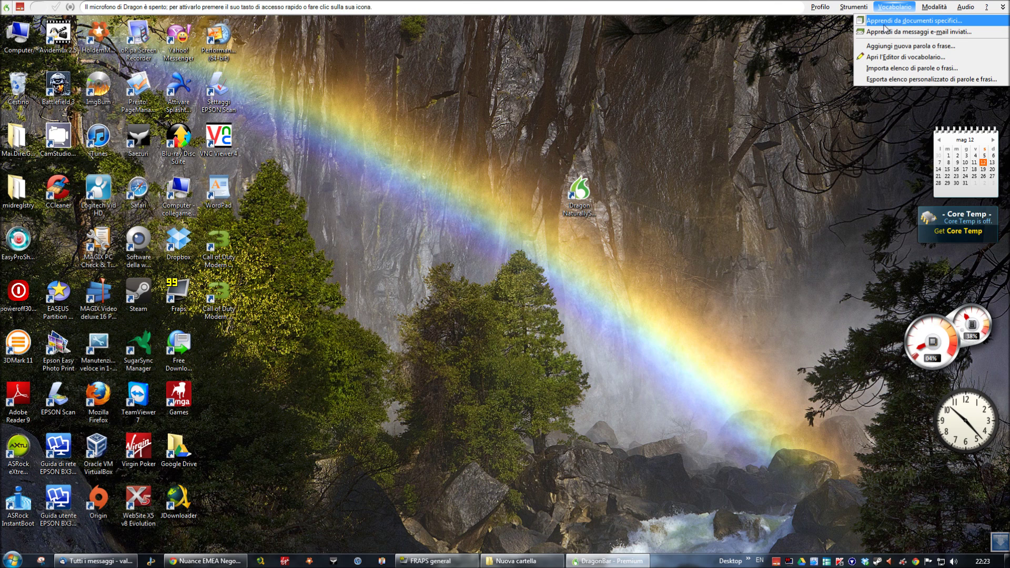
pyautogui.click(893, 22)
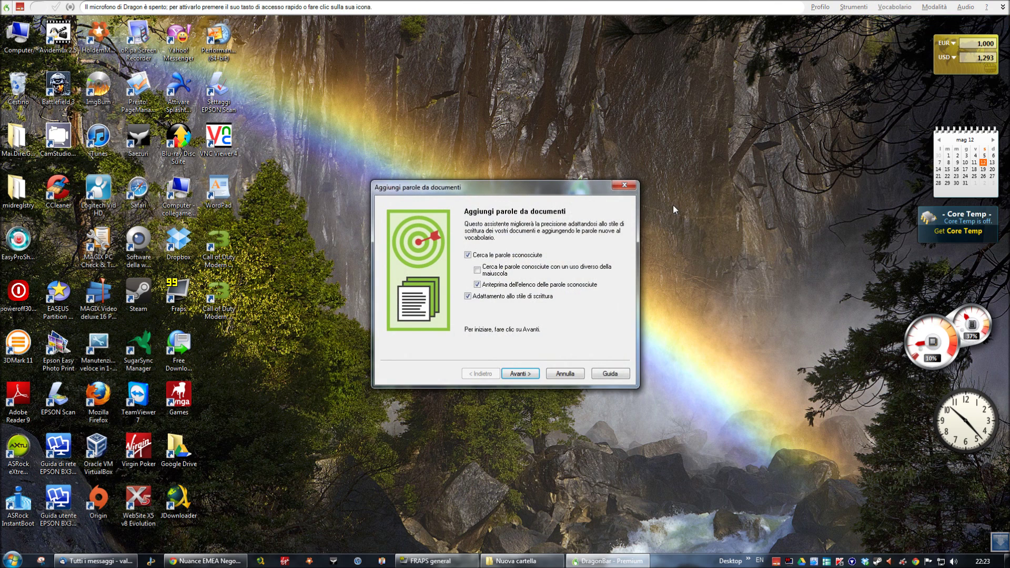
pyautogui.click(521, 373)
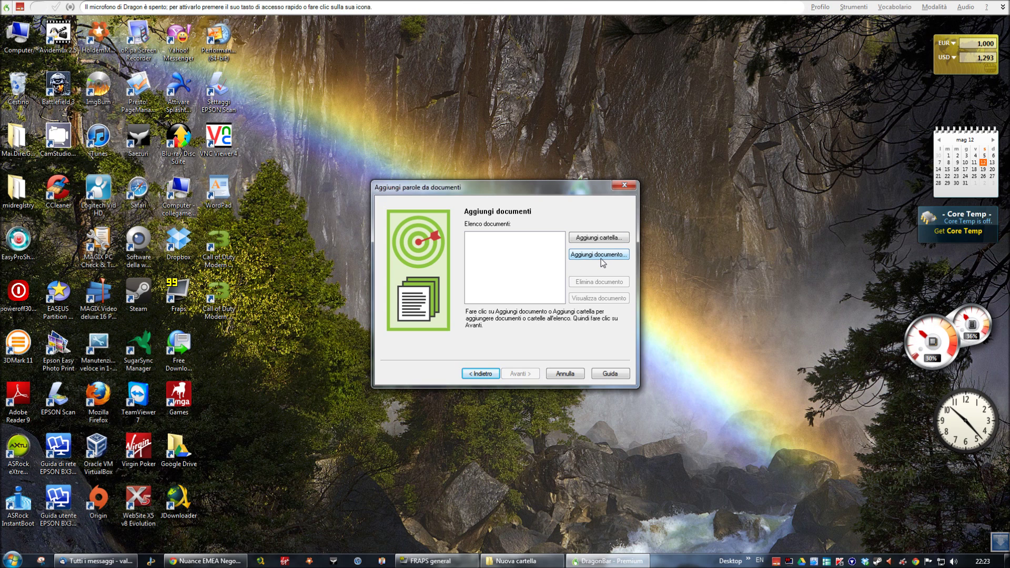
pyautogui.click(567, 376)
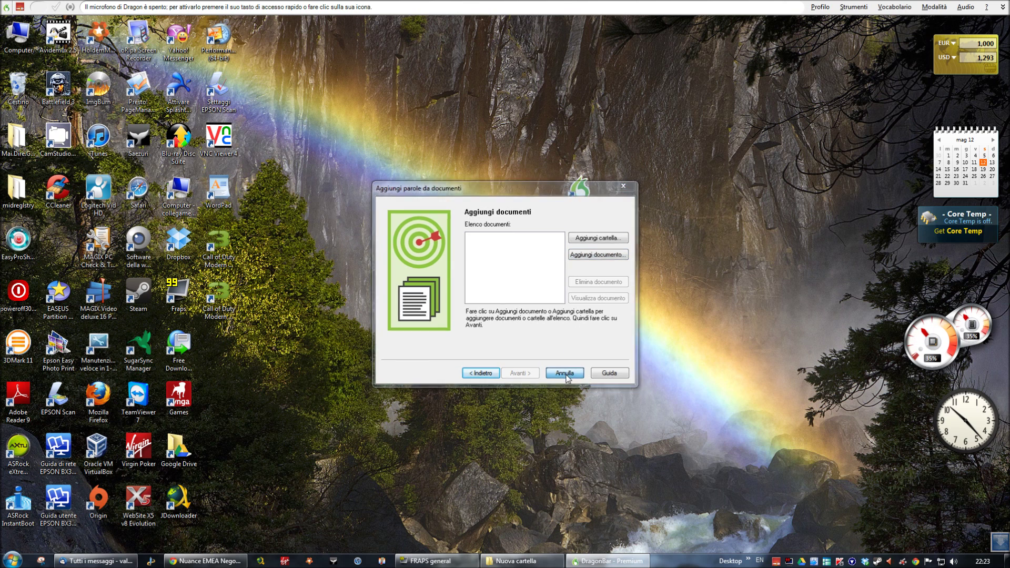
# Add the word Skype to the vocabulary with the spoken form scaip, accepting a generated pronunciation and finishing the word training.
pyautogui.click(895, 7)
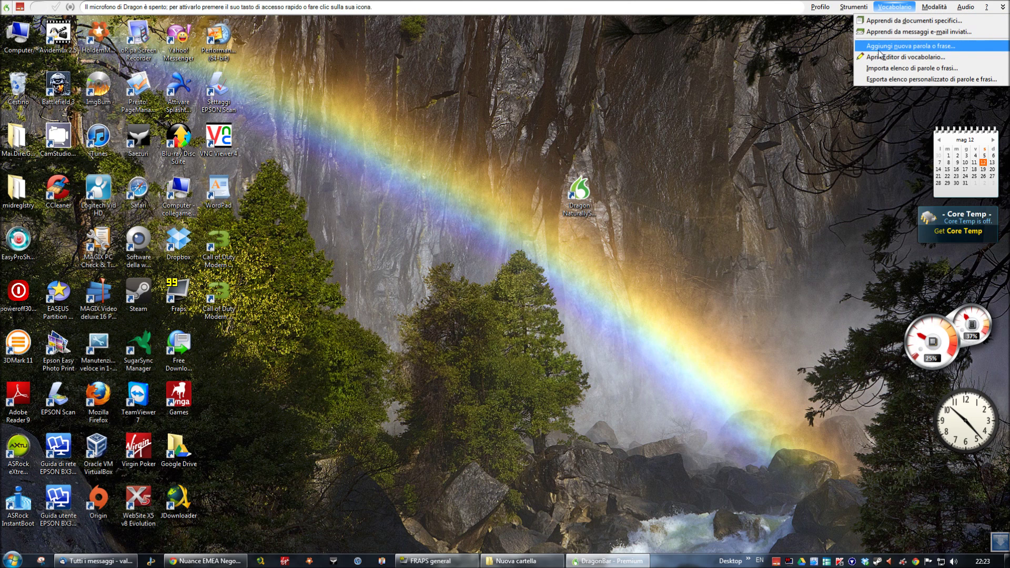
pyautogui.click(931, 46)
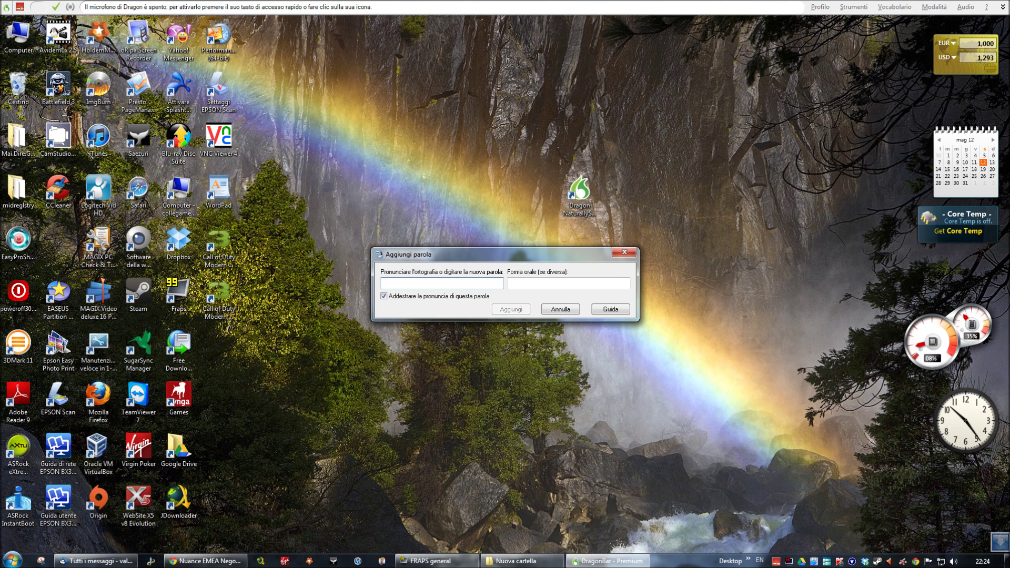
pyautogui.write('Skyp')
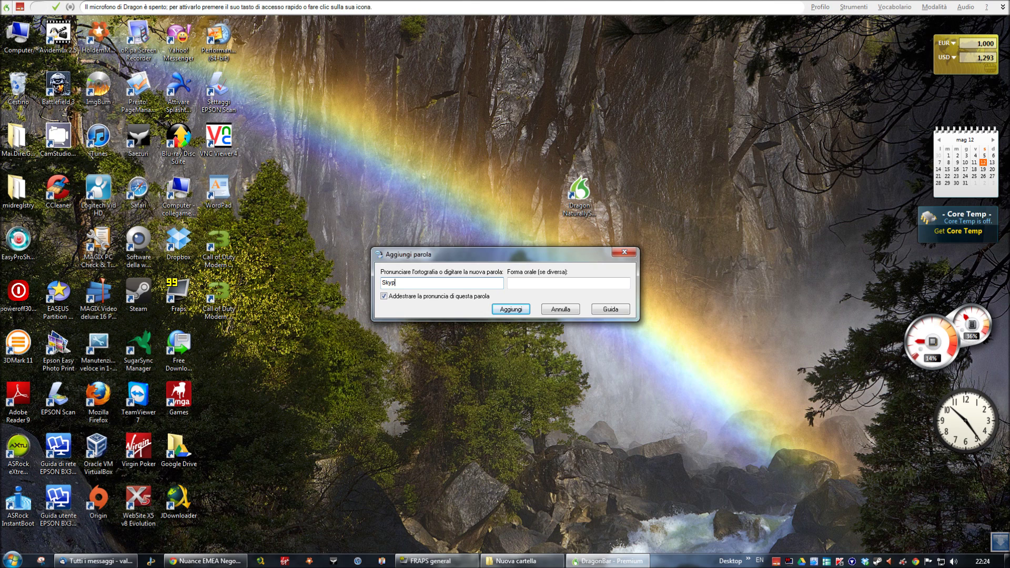
pyautogui.write('e')
pyautogui.press('Tab')
pyautogui.write('sca')
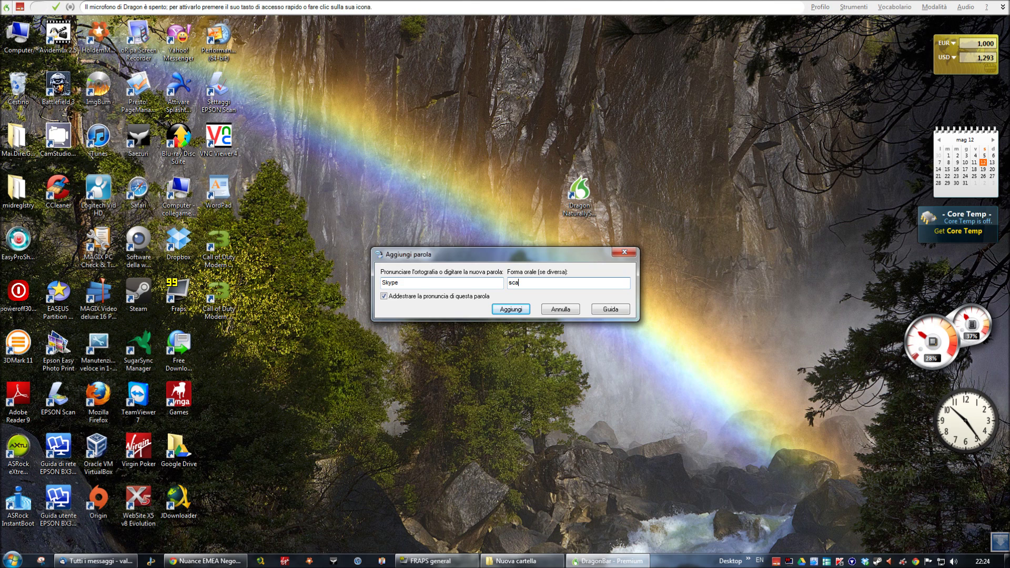
pyautogui.write('ip')
pyautogui.click(517, 311)
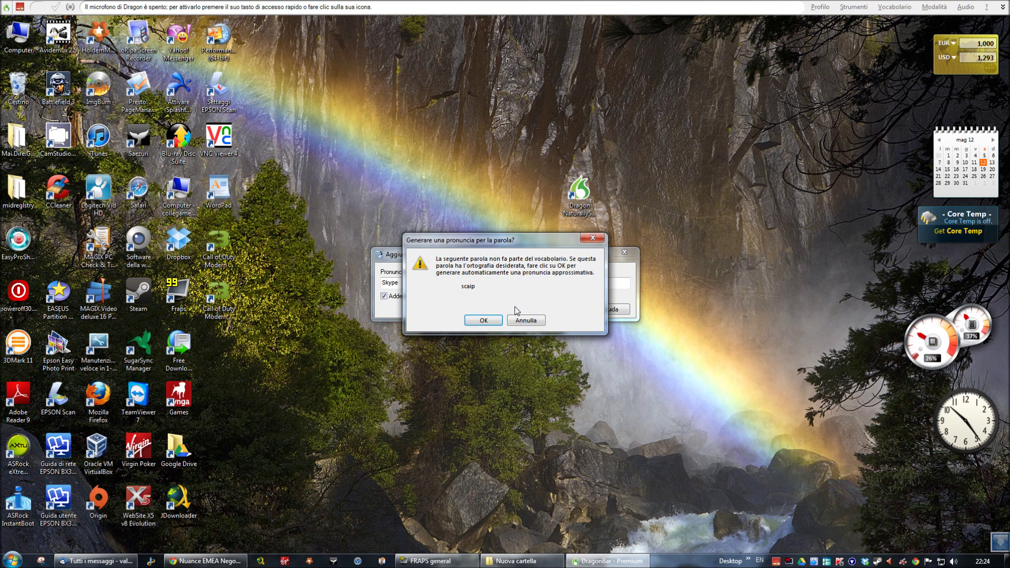
pyautogui.click(484, 321)
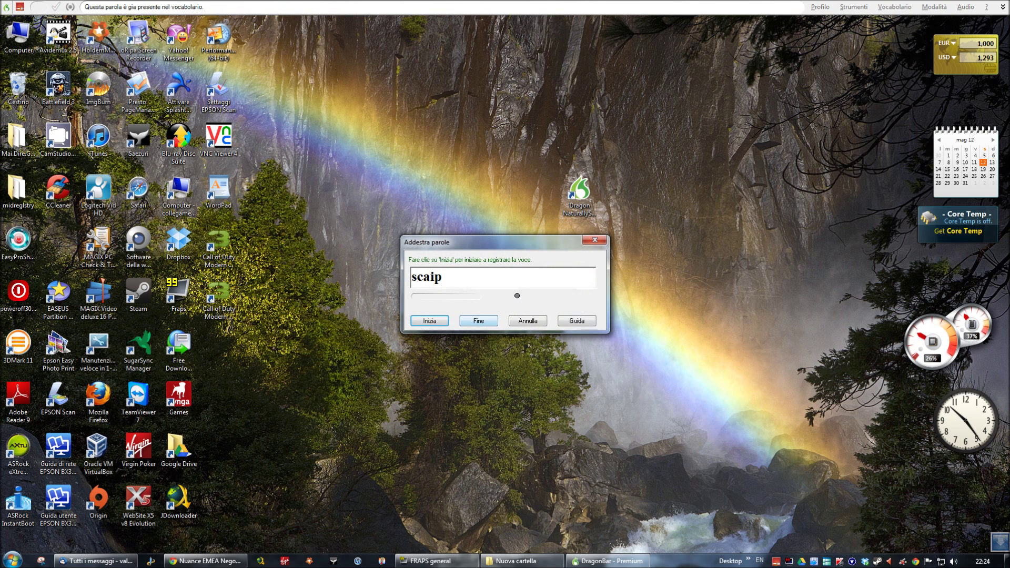
pyautogui.click(430, 321)
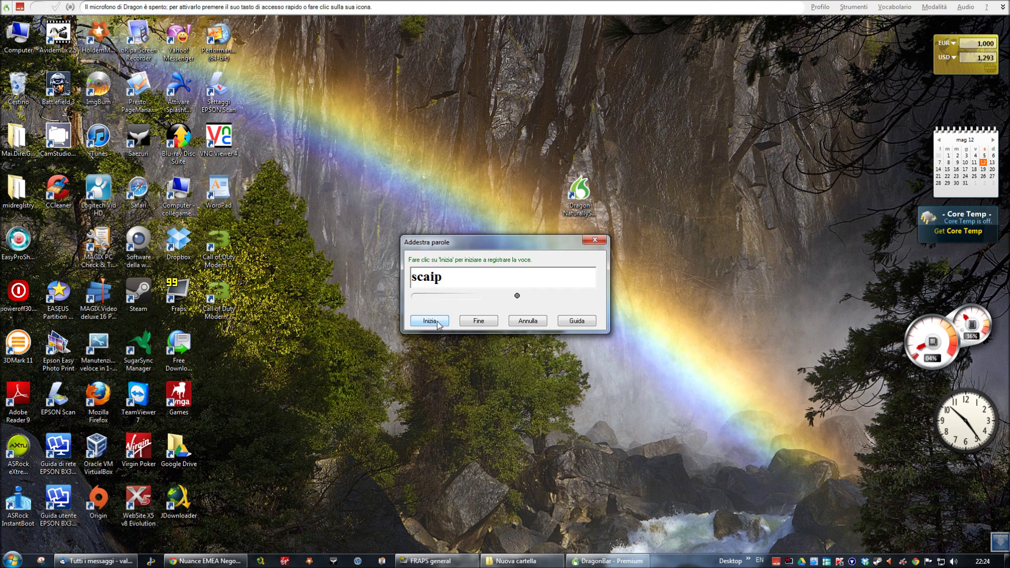
pyautogui.click(480, 323)
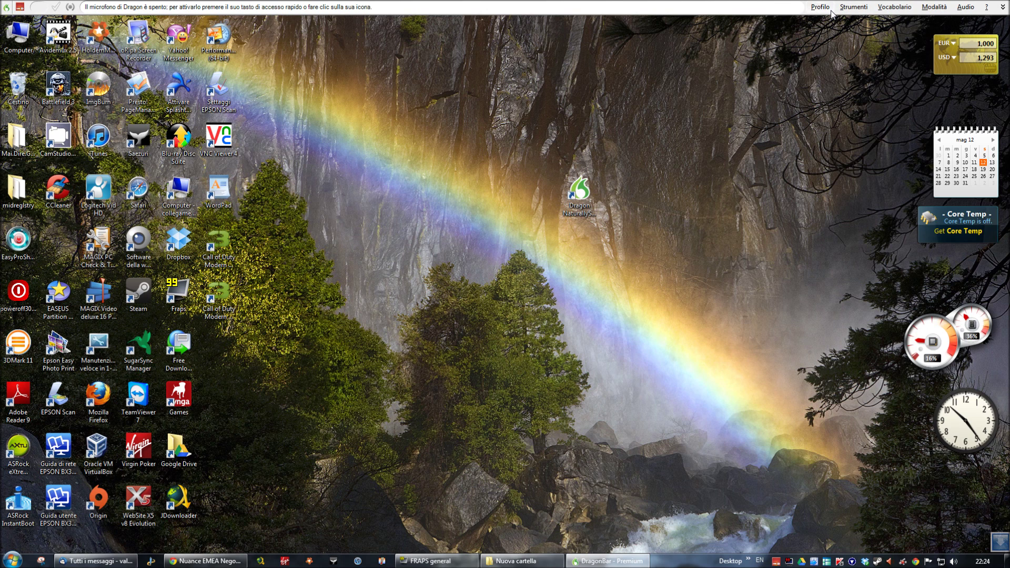
# Browse the voice commands for WordPad and the Comandi globali context in the command browser, then close it.
pyautogui.click(854, 7)
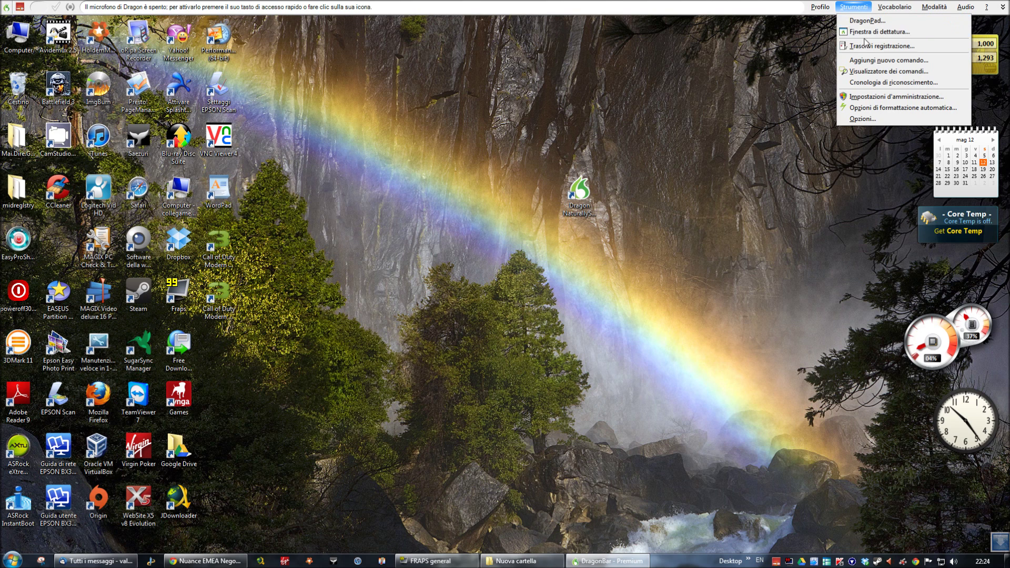
pyautogui.click(882, 72)
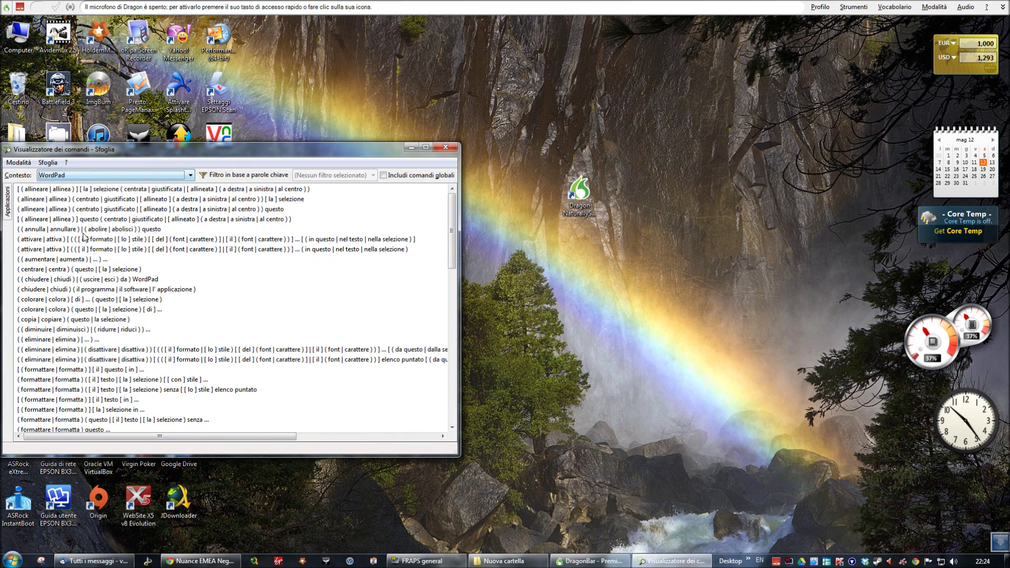
pyautogui.moveTo(450, 222); pyautogui.dragTo(454, 247)
pyautogui.click(146, 175)
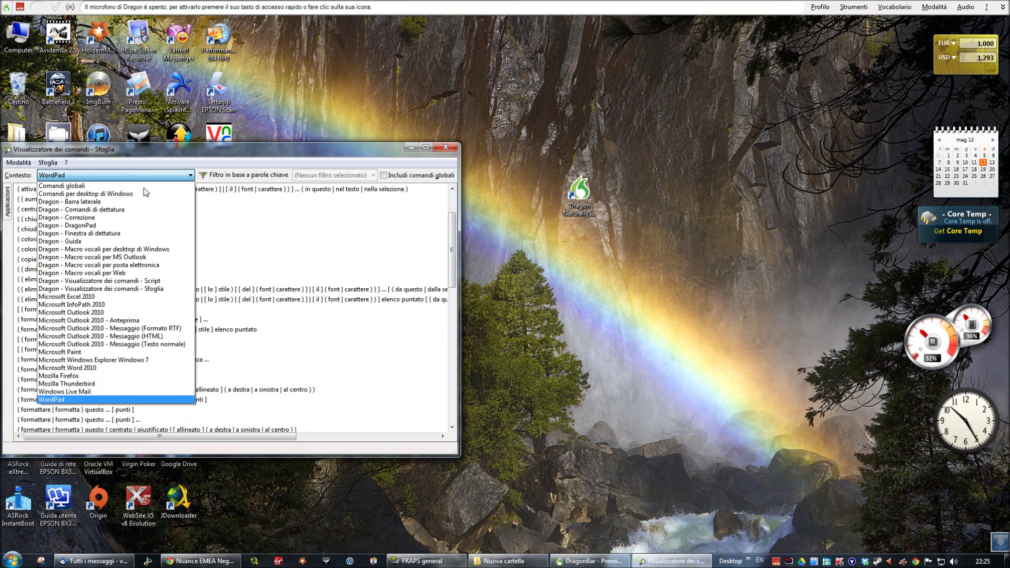
pyautogui.click(74, 186)
pyautogui.moveTo(453, 205); pyautogui.dragTo(453, 295)
pyautogui.click(182, 177)
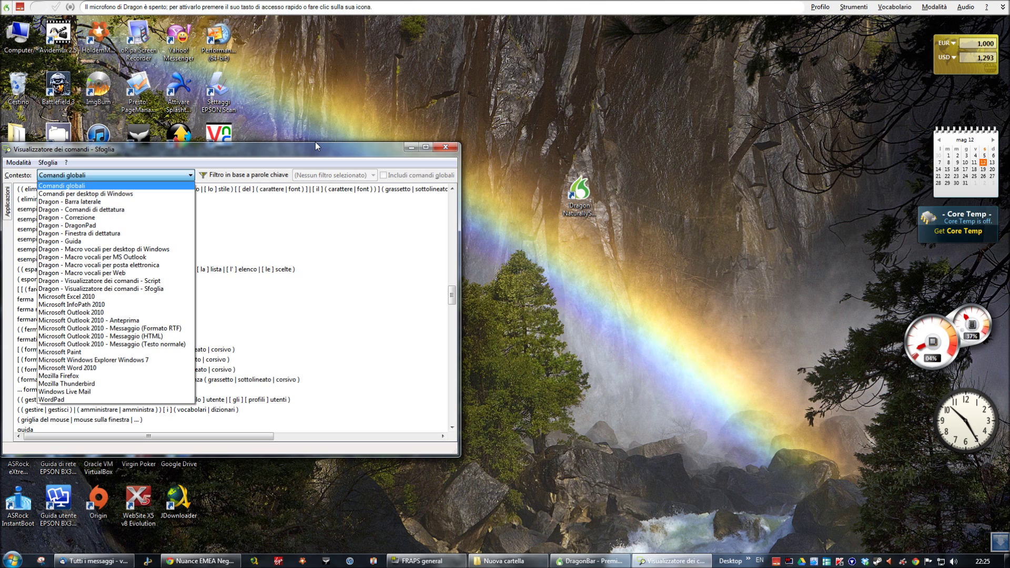
pyautogui.click(378, 145)
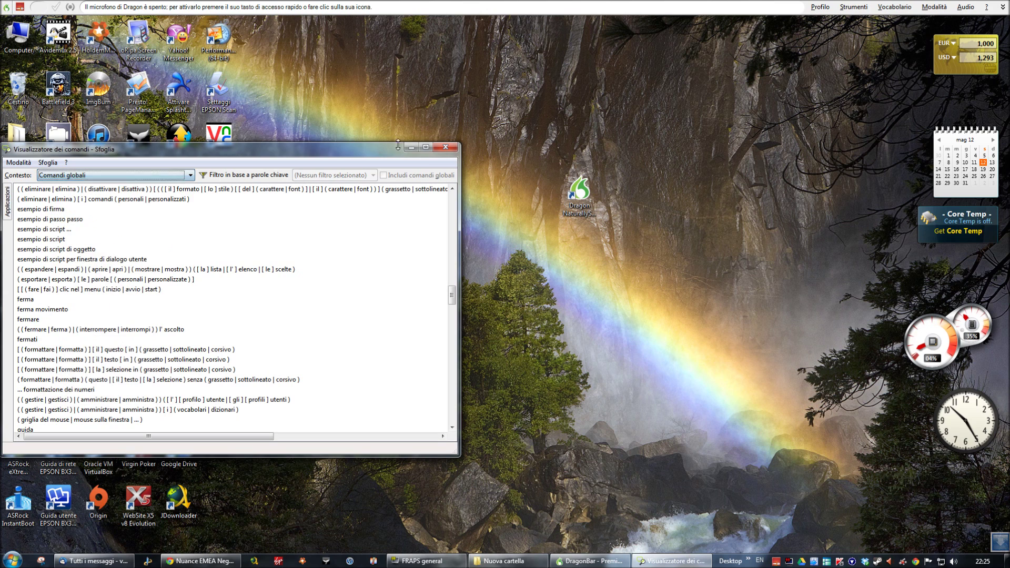
pyautogui.click(444, 148)
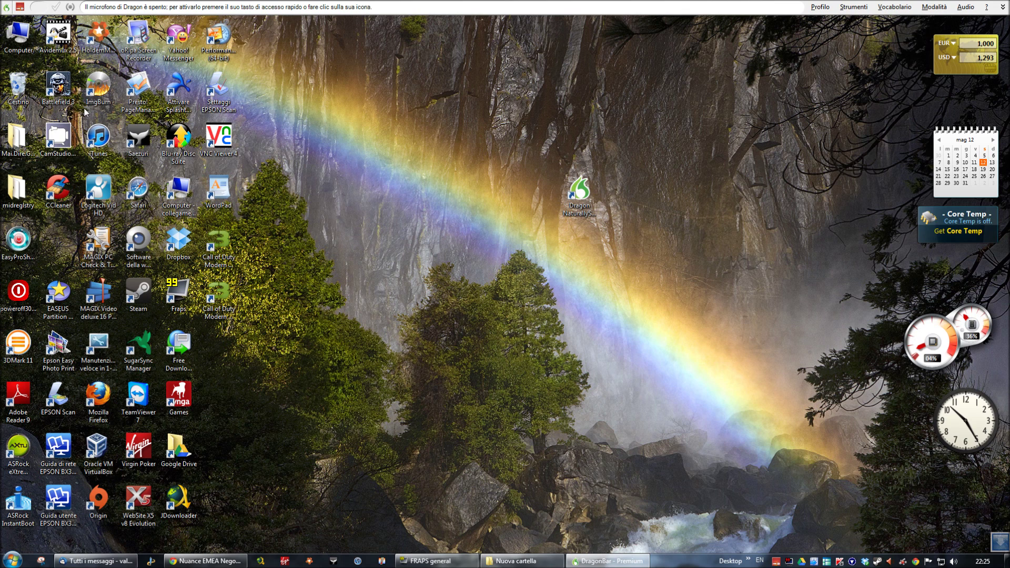
# Turn on the Dragon microphone and clear the browser window and the Correction dialog out of the way.
pyautogui.click(20, 7)
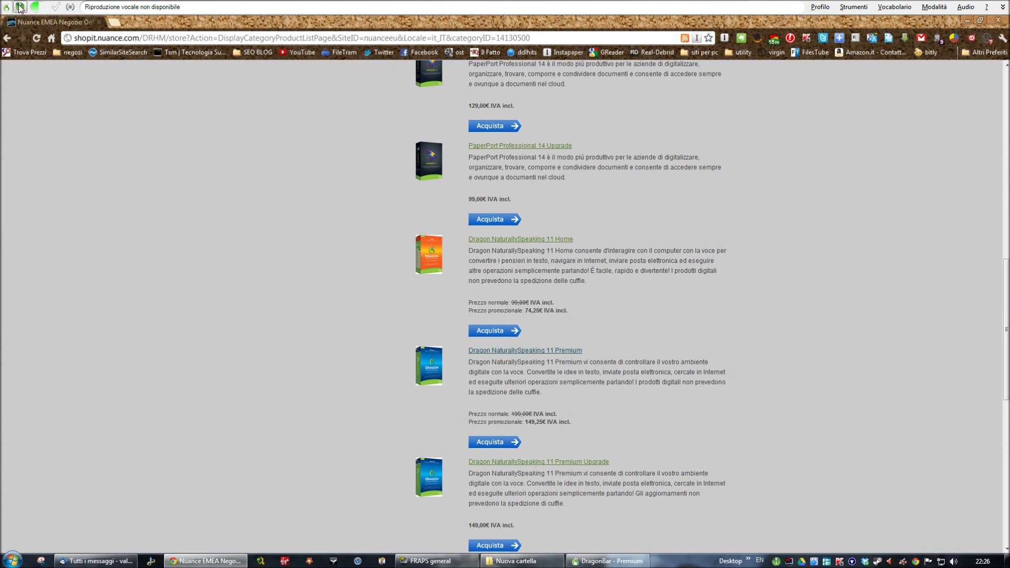
pyautogui.click(968, 21)
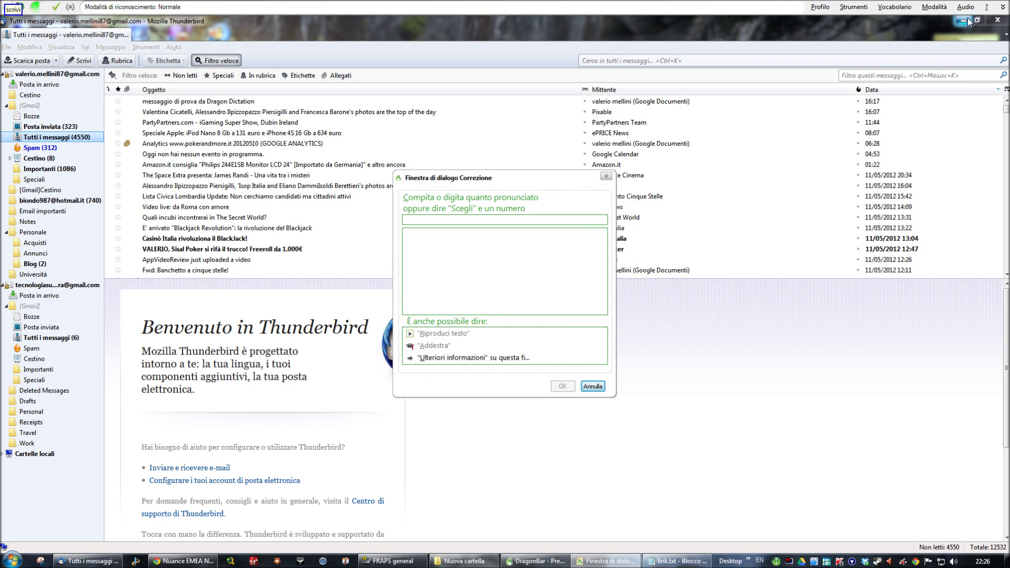
pyautogui.click(593, 386)
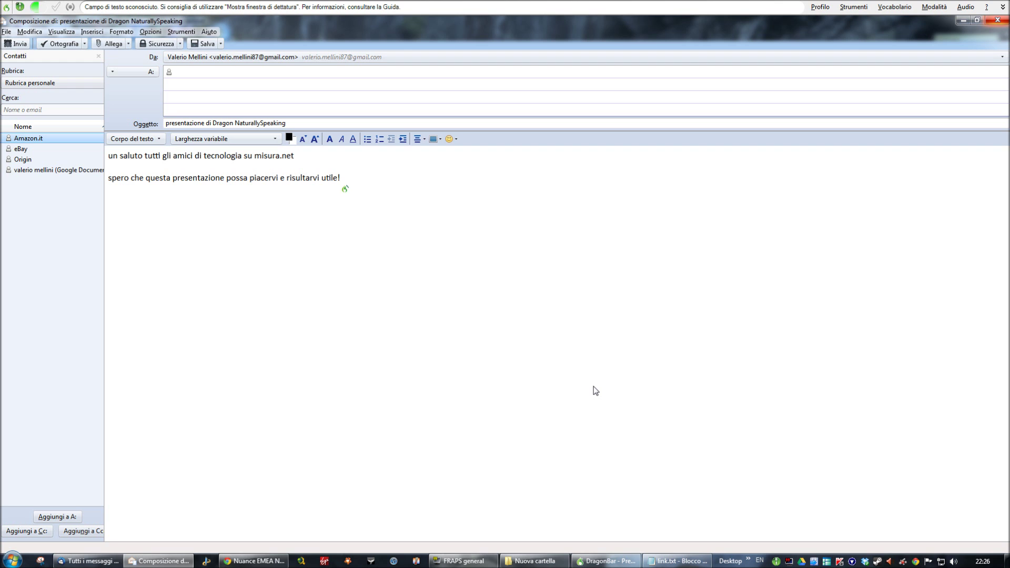
# Close the dictated email draft without saving it and close Thunderbird.
pyautogui.click(999, 21)
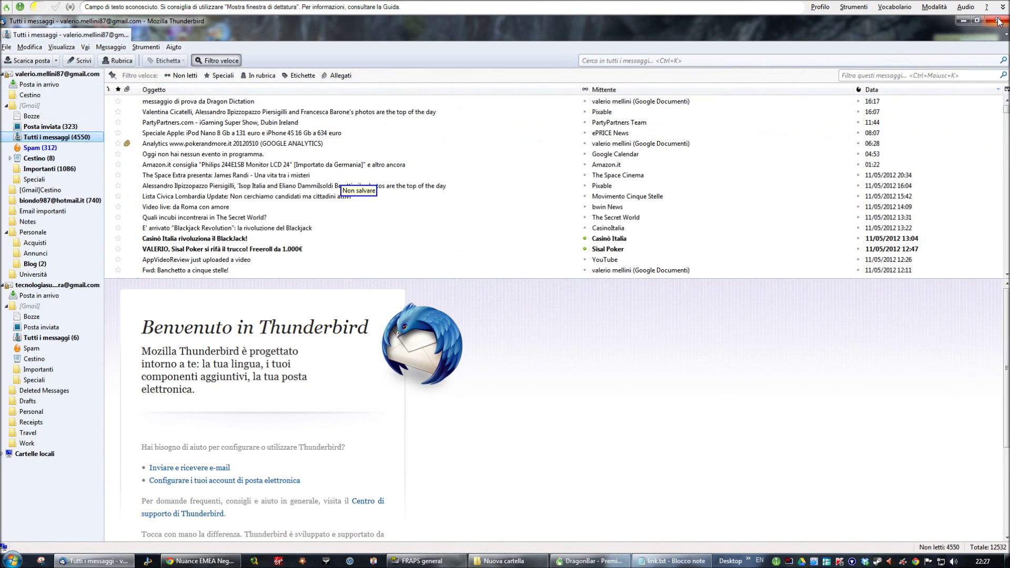
pyautogui.click(998, 20)
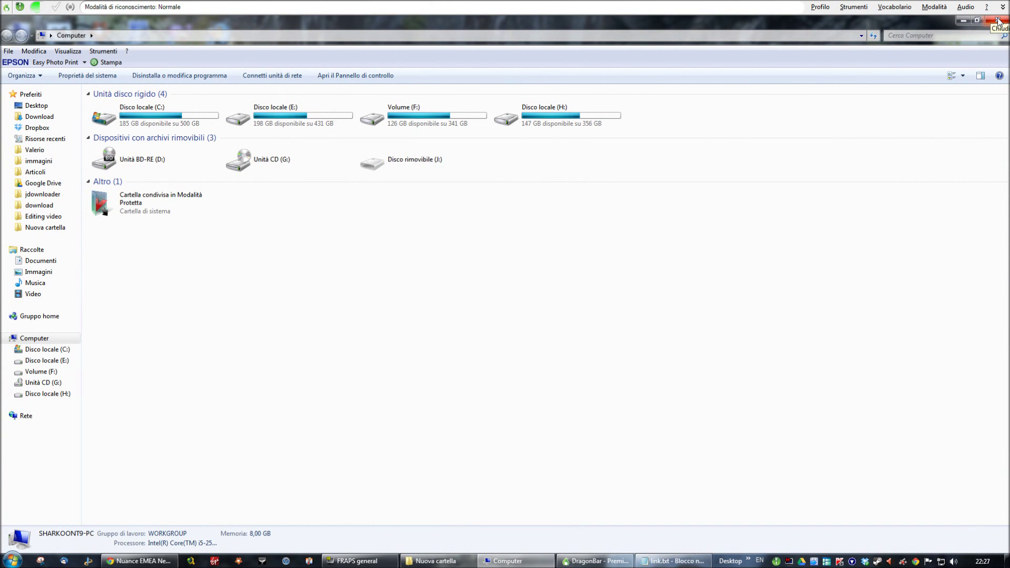
# Look through the Dropbox, Google Drive and Editing video folders, and select the folder base per lavoro.
pyautogui.click(36, 127)
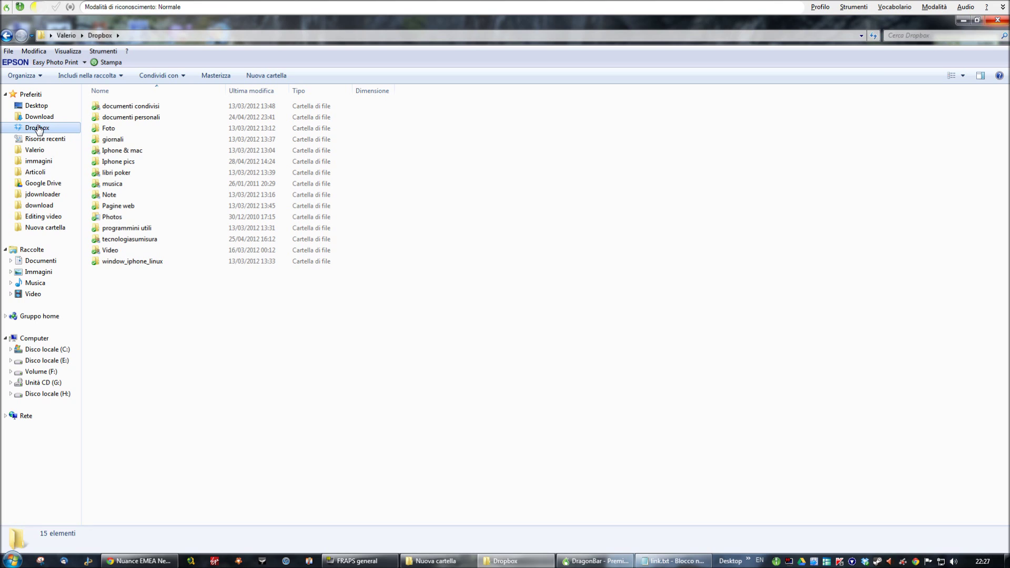
pyautogui.click(43, 184)
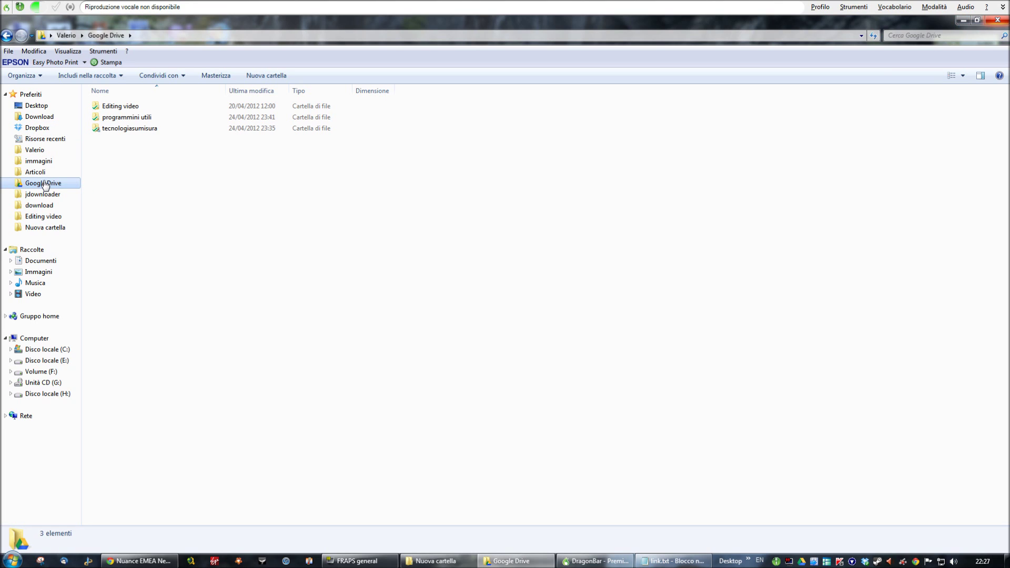
pyautogui.click(45, 217)
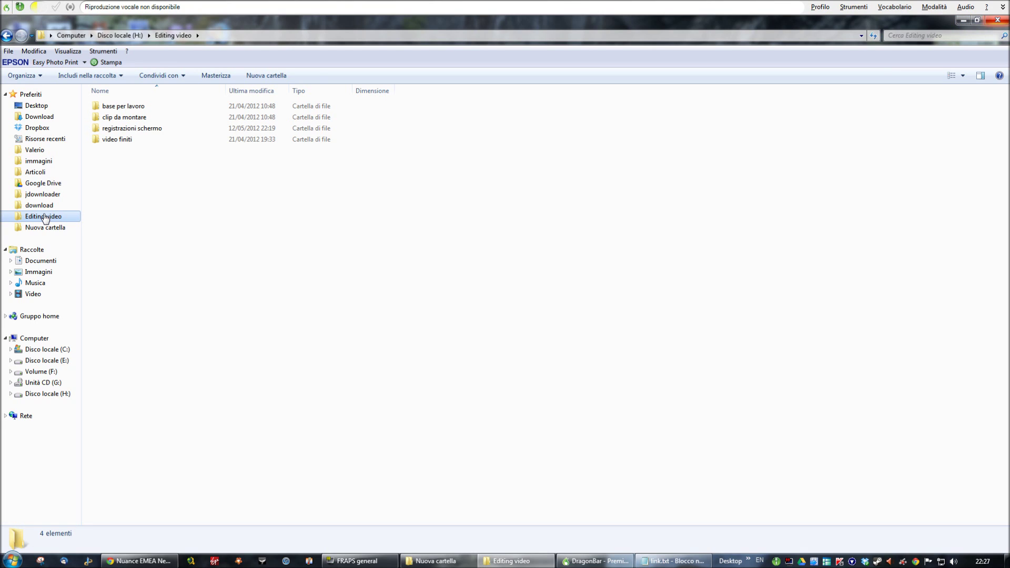
pyautogui.click(93, 105)
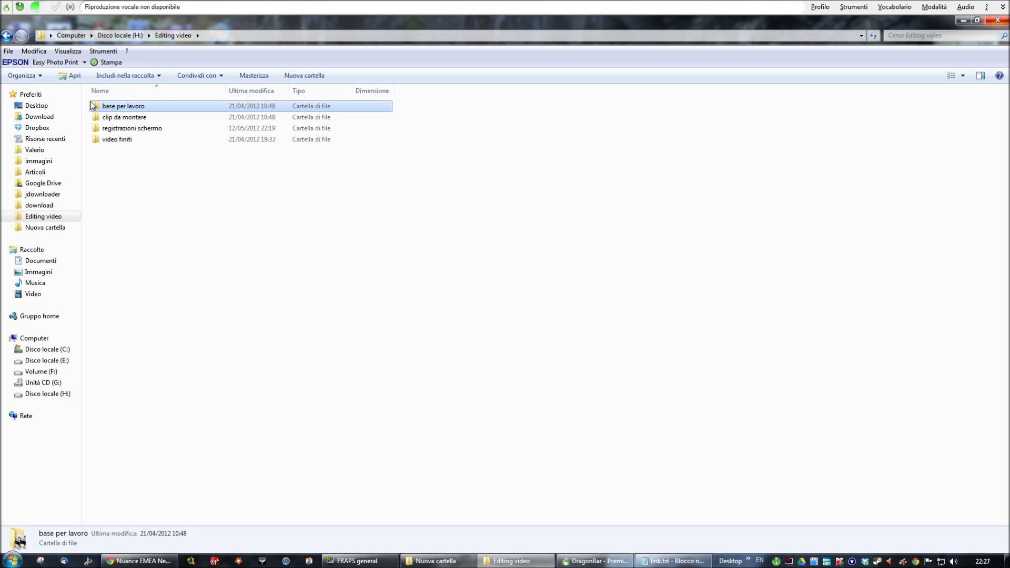
# Open the base per lavoro folder, select Jet supersonico.mp3, clear the selection and close the folder window.
pyautogui.doubleClick(93, 105)
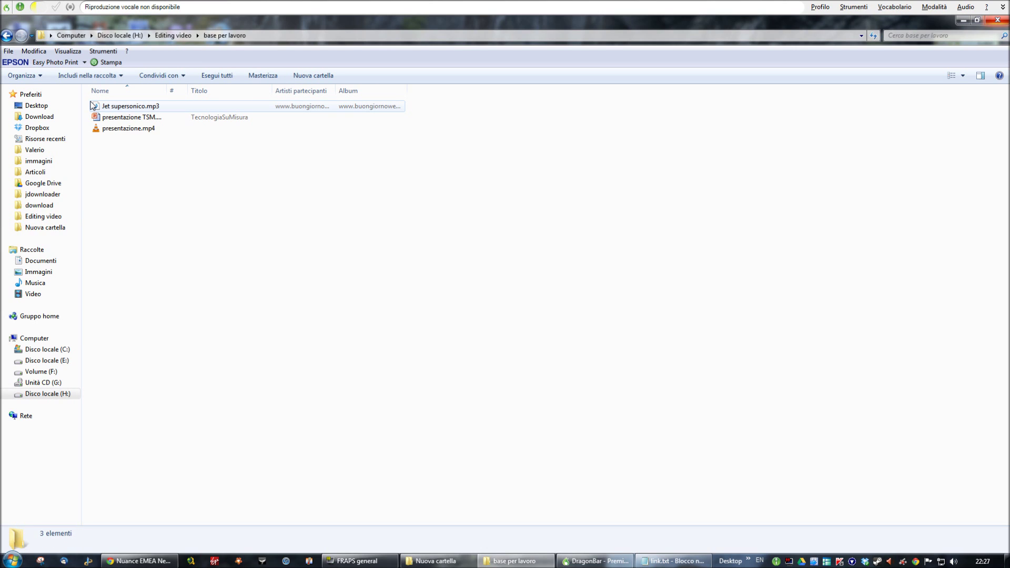
pyautogui.click(92, 105)
pyautogui.click(92, 105)
pyautogui.press('Escape')
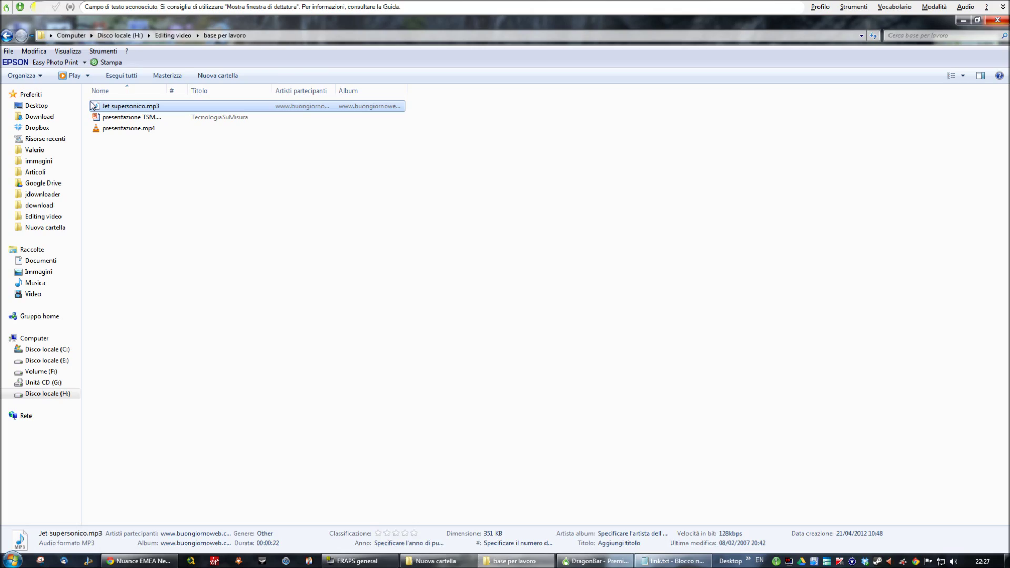
pyautogui.click(201, 201)
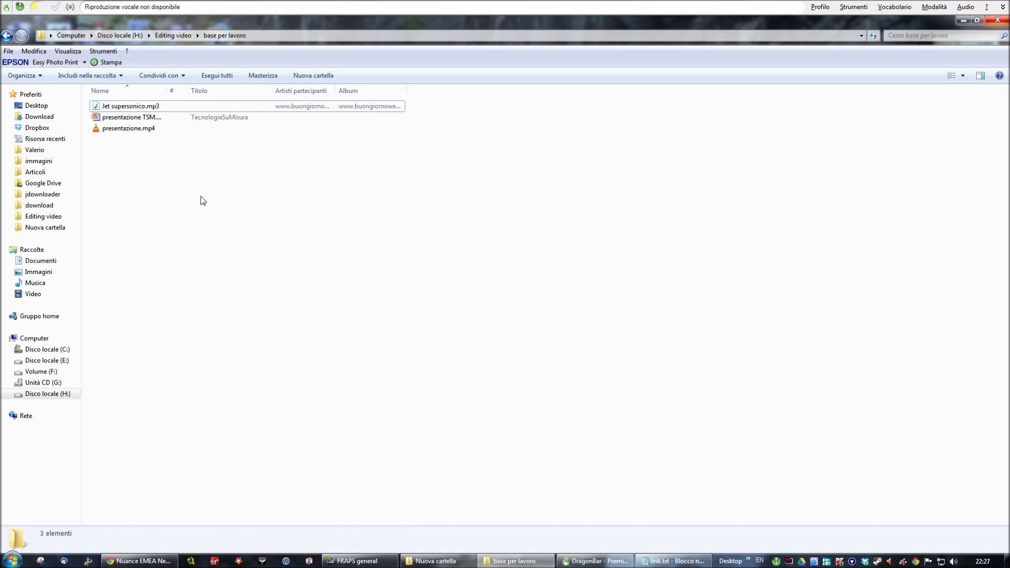
pyautogui.hotkey('alt', 'F4')
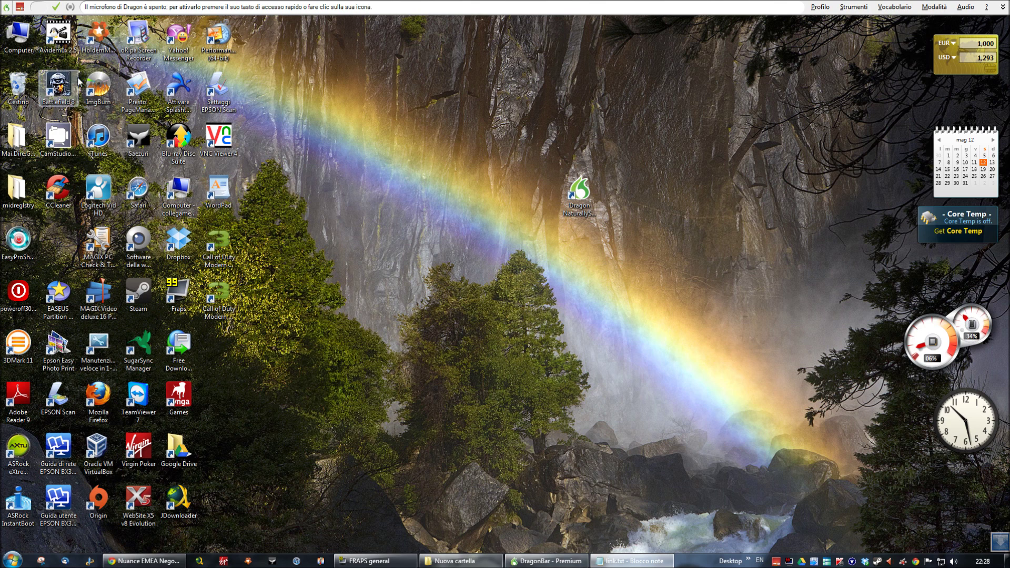
# Turn on the Dragon microphone and dictate an introductory sentence beginning "Ok adesso possiamo scrivere" into a WordPad document.
pyautogui.click(21, 6)
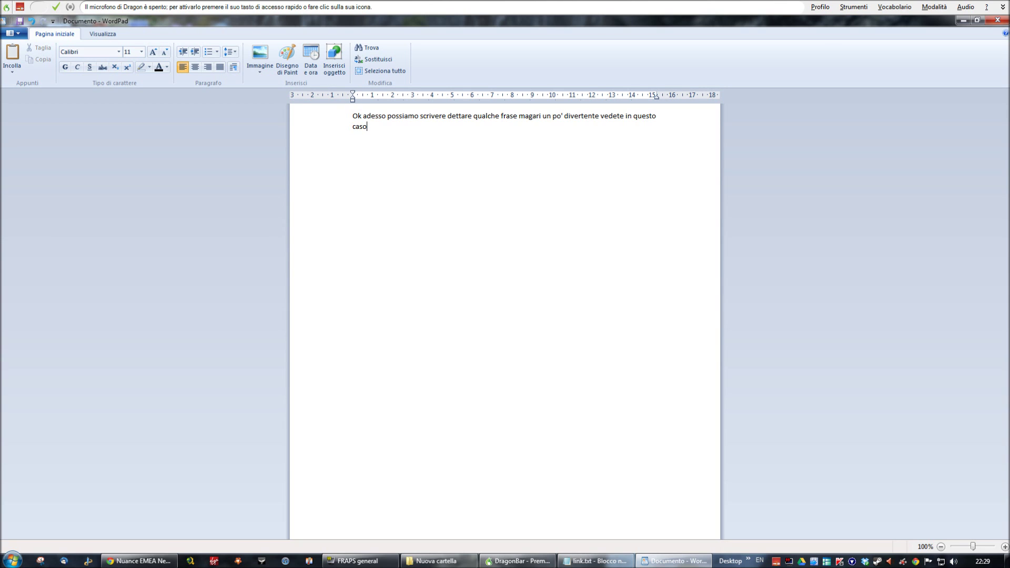
# Start a new vocabulary entry with the written form "Chuck Norris" and the spoken form "ciak norris".
pyautogui.click(893, 9)
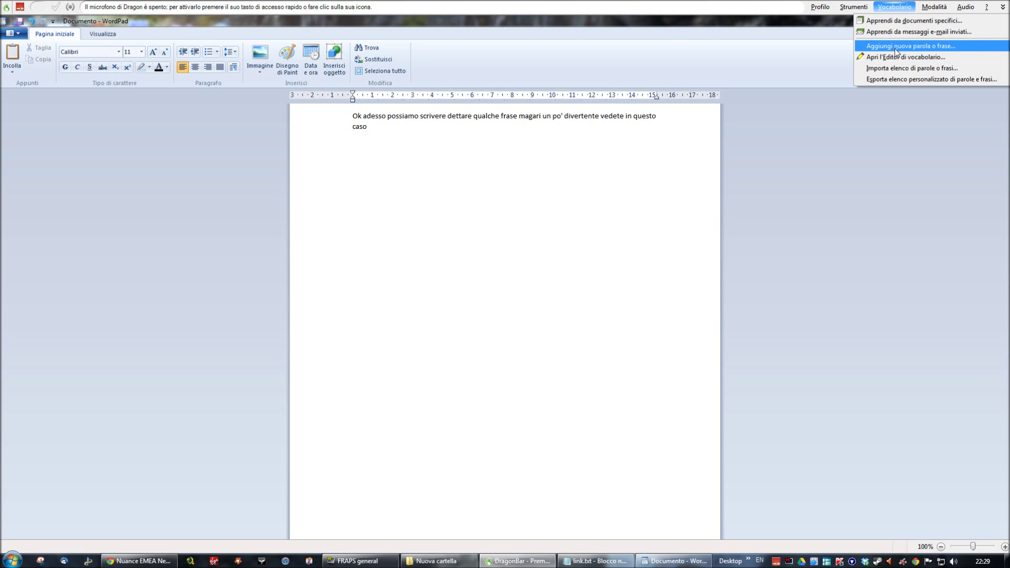
pyautogui.click(896, 48)
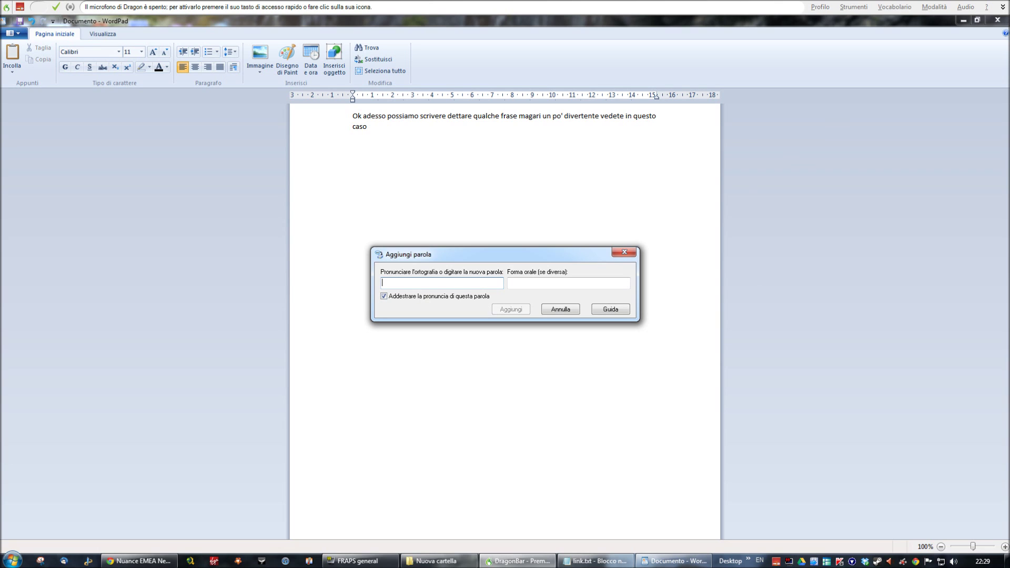
pyautogui.write('chuck norris')
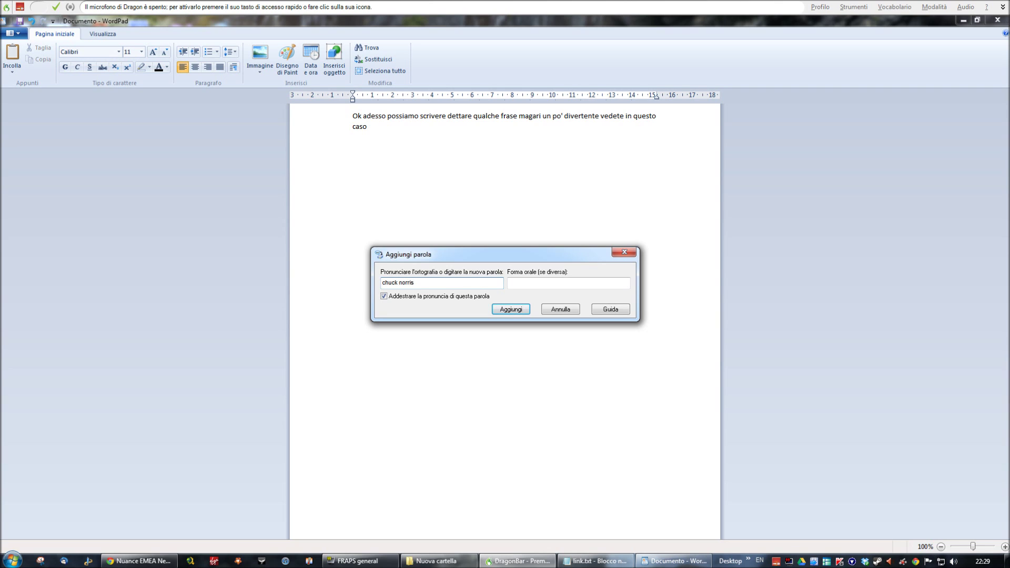
pyautogui.click(569, 283)
pyautogui.write('ci')
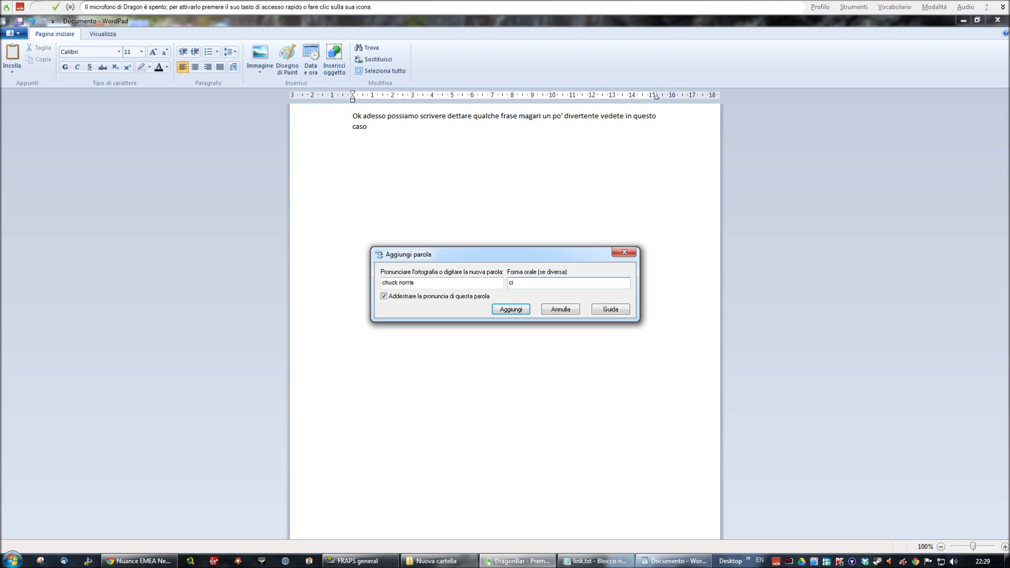
pyautogui.write('ak norris')
pyautogui.click(391, 282)
pyautogui.write('C')
pyautogui.press('Delete')
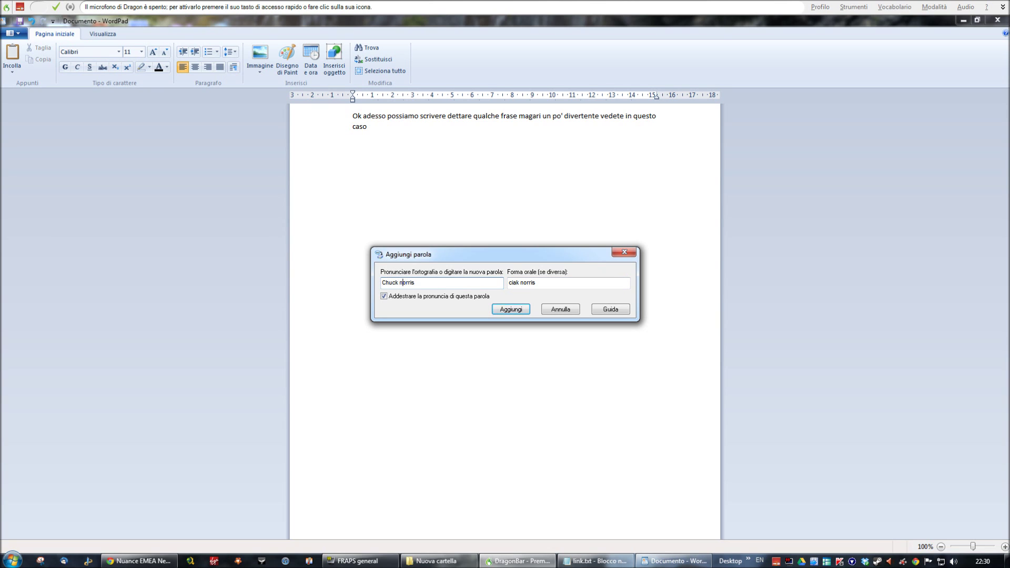
pyautogui.press('BackSpace')
pyautogui.write('N')
# Add the new word, accept generating a pronunciation for norris, and train the pronunciation of "ciak norris".
pyautogui.click(511, 310)
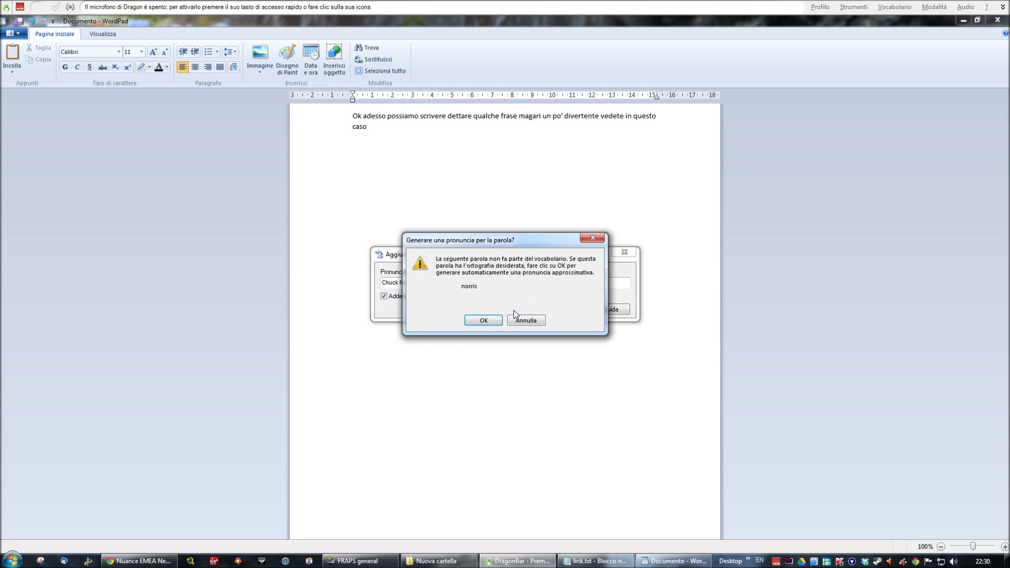
pyautogui.click(488, 319)
pyautogui.click(430, 321)
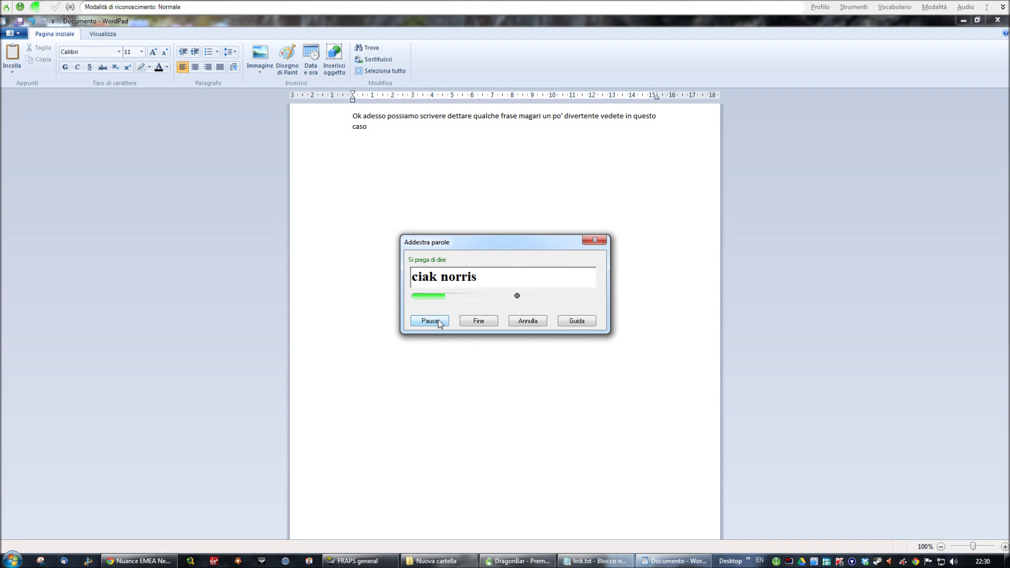
pyautogui.click(479, 321)
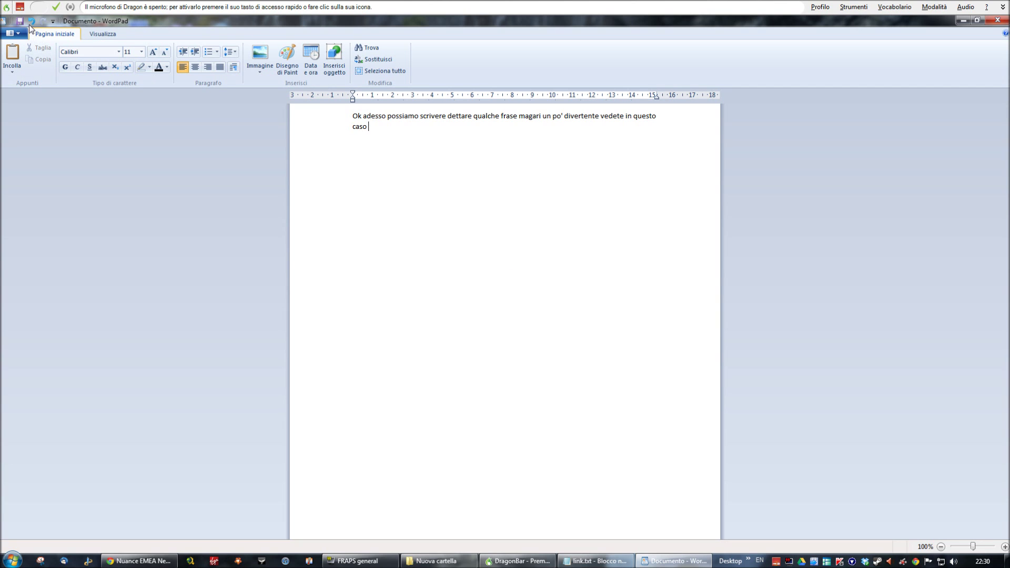
# Dictate the Chuck Norris jokes with bold, underlined and italic lines in WordPad, turn the microphone off and minimize the document.
pyautogui.click(20, 7)
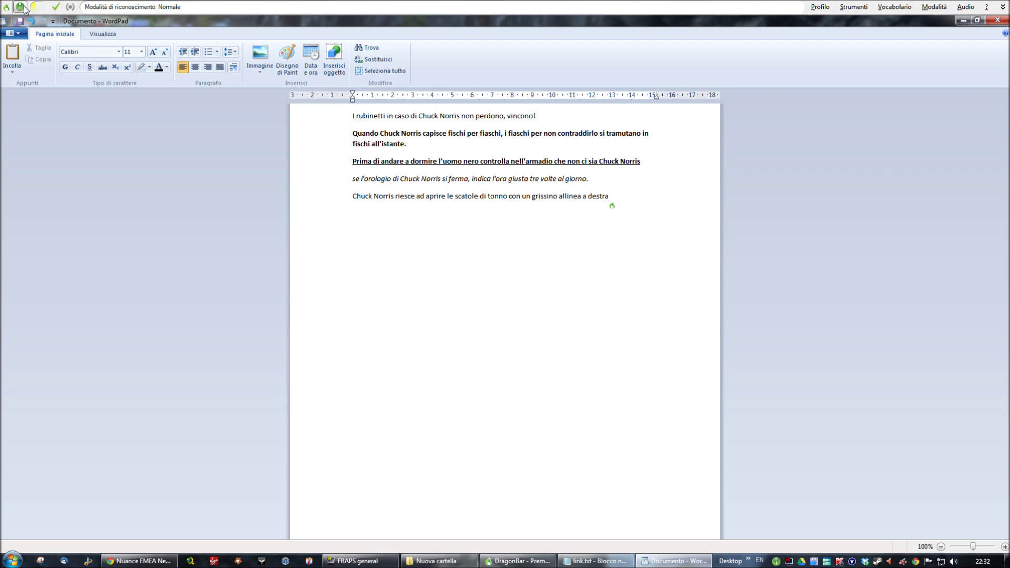
pyautogui.click(24, 8)
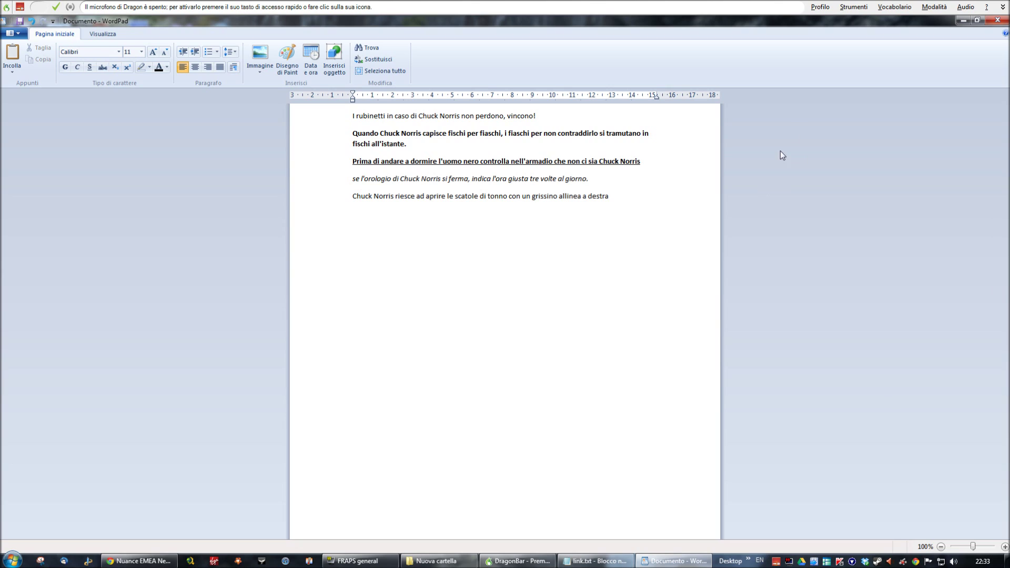
pyautogui.click(960, 20)
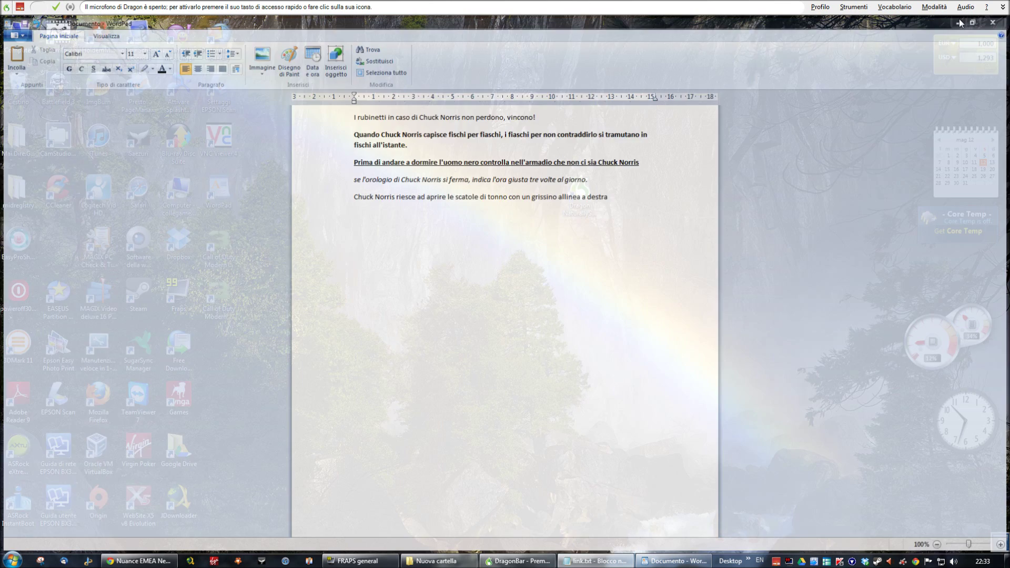